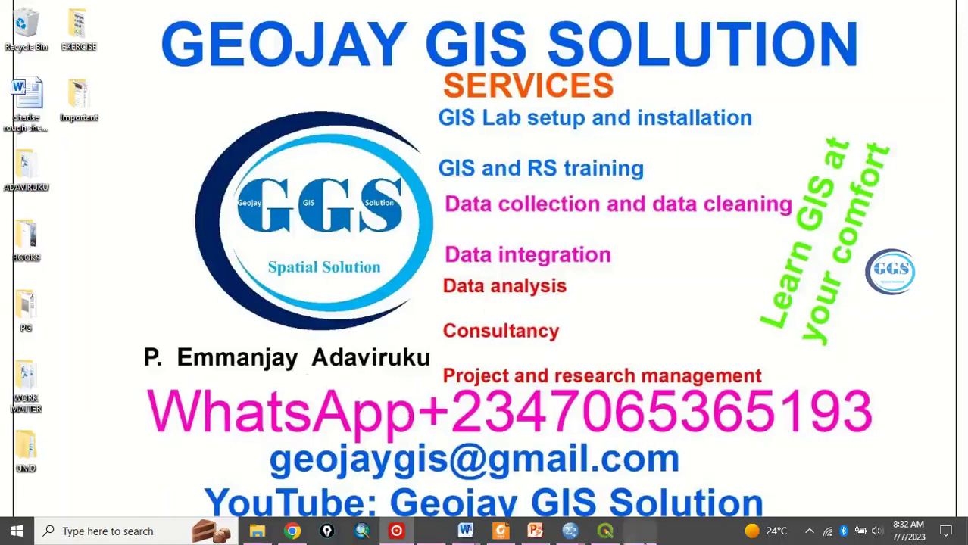
Page through the title and subscribe images in the image viewer
{"action": "left_click", "coordinate": [640, 530]}
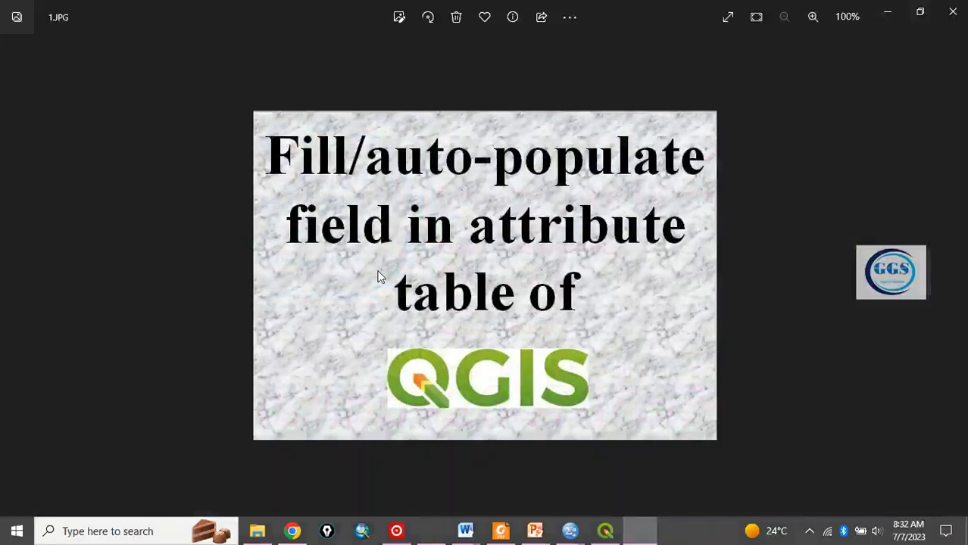
{"action": "scroll", "coordinate": [395, 162], "scroll_direction": "up", "scroll_amount": 1}
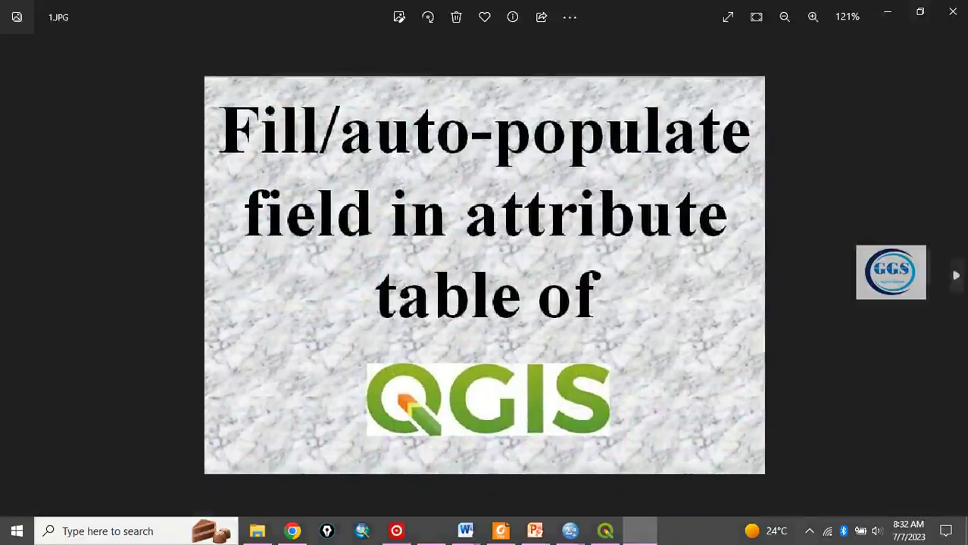
{"action": "left_click", "coordinate": [958, 274]}
{"action": "scroll", "coordinate": [458, 277], "scroll_direction": "up", "scroll_amount": 3}
{"action": "scroll", "coordinate": [458, 277], "scroll_direction": "up", "scroll_amount": 2}
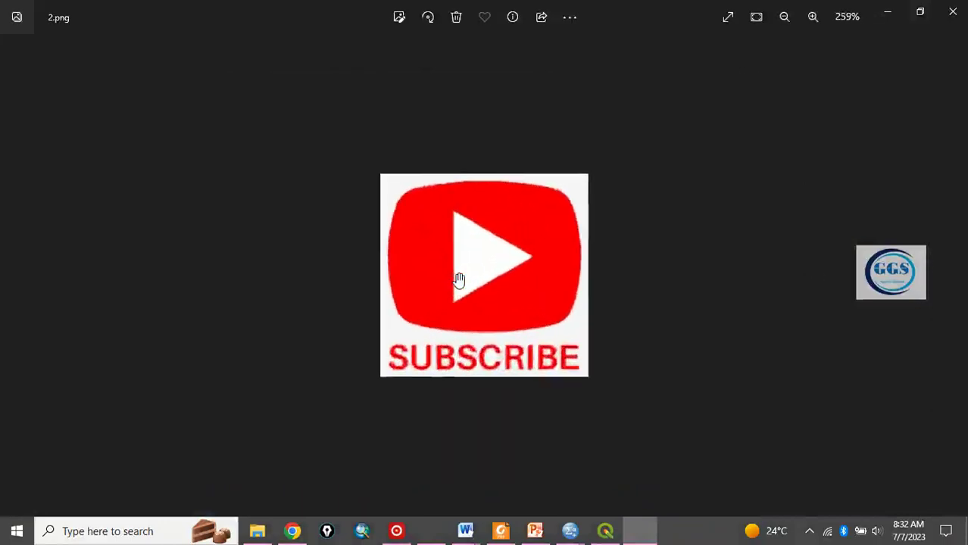
{"action": "scroll", "coordinate": [458, 280], "scroll_direction": "up", "scroll_amount": 2}
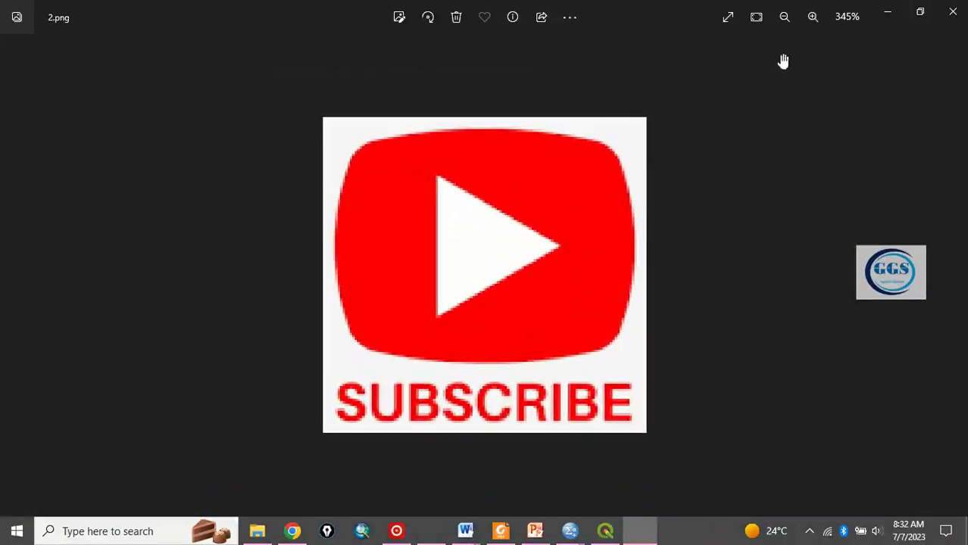
Close the image viewer and bring QGIS back with the Layer menu showing
{"action": "left_click", "coordinate": [889, 17]}
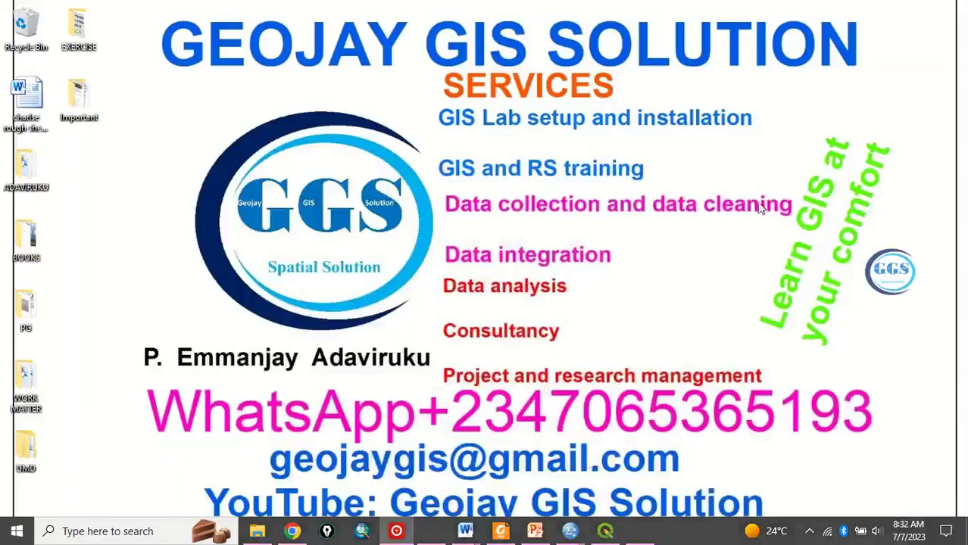
{"action": "left_click", "coordinate": [612, 533]}
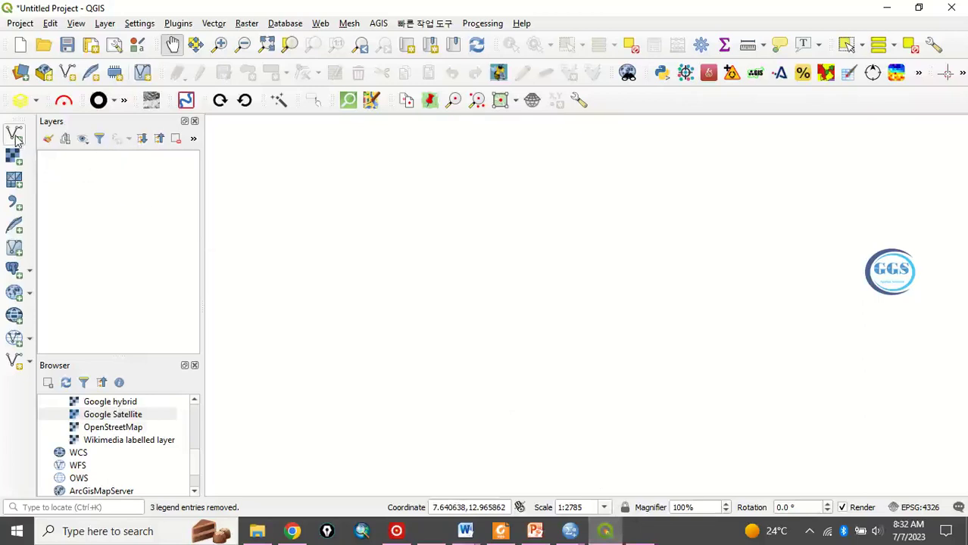
{"action": "left_click", "coordinate": [106, 25]}
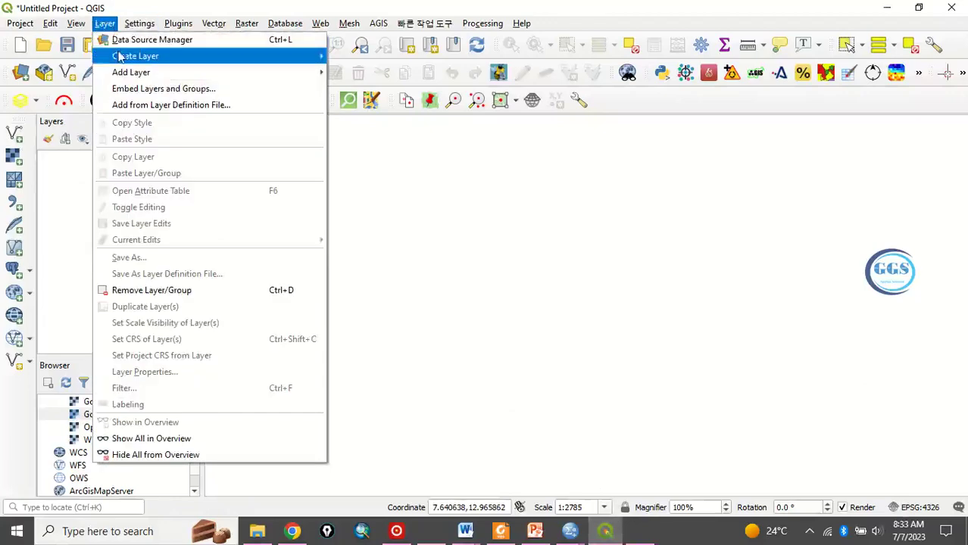
{"action": "mouse_move", "coordinate": [132, 72]}
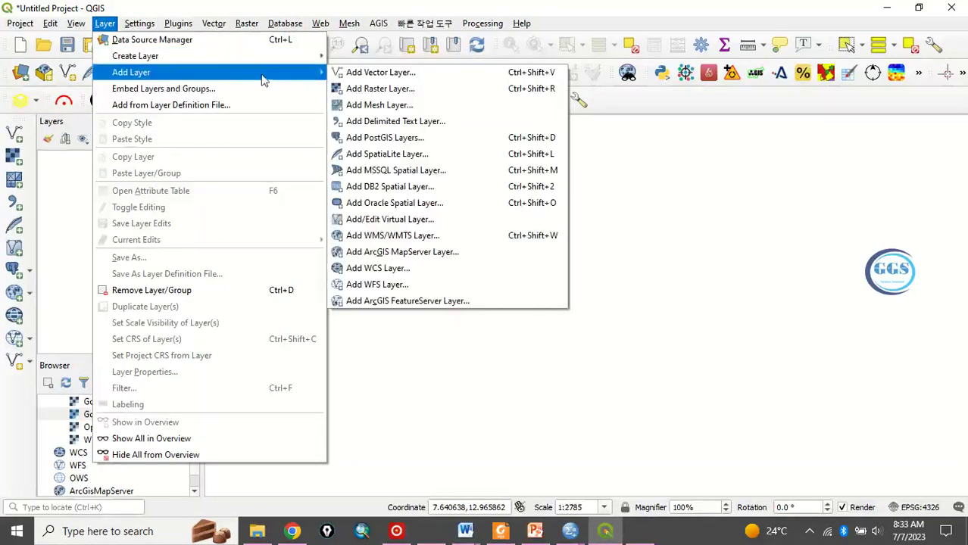
Start adding a vector layer and browse down to the EXERCISE folder's datasets
{"action": "left_click", "coordinate": [360, 78]}
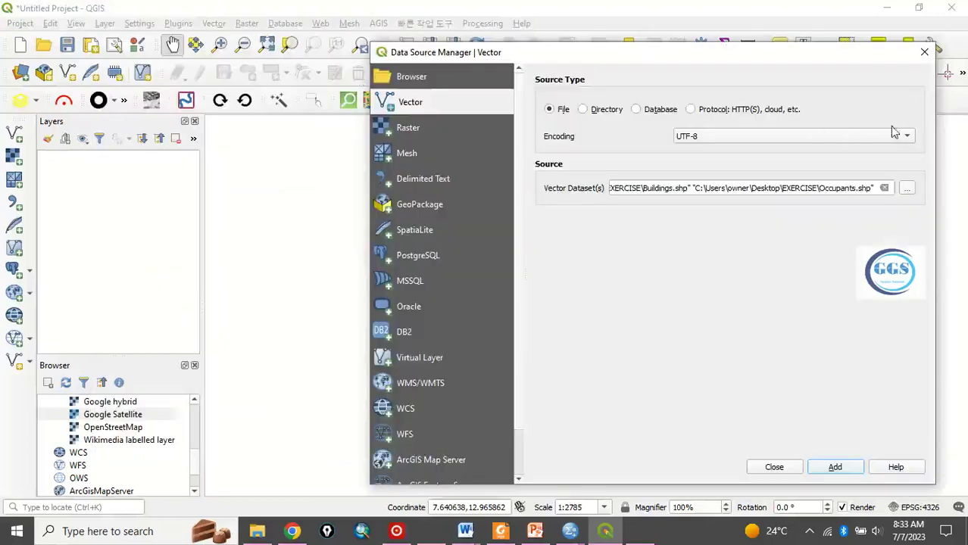
{"action": "left_click", "coordinate": [908, 189]}
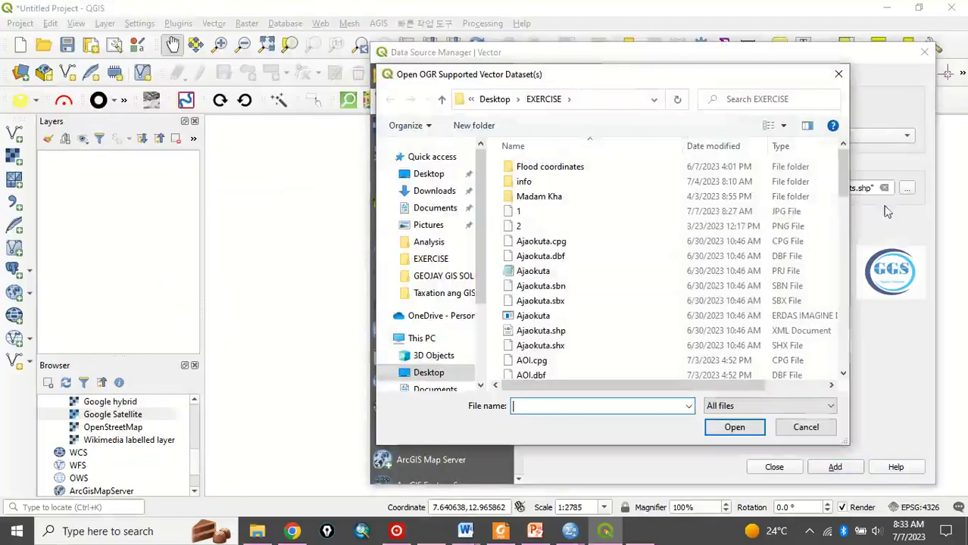
{"action": "scroll", "coordinate": [594, 303], "scroll_direction": "down", "scroll_amount": 1}
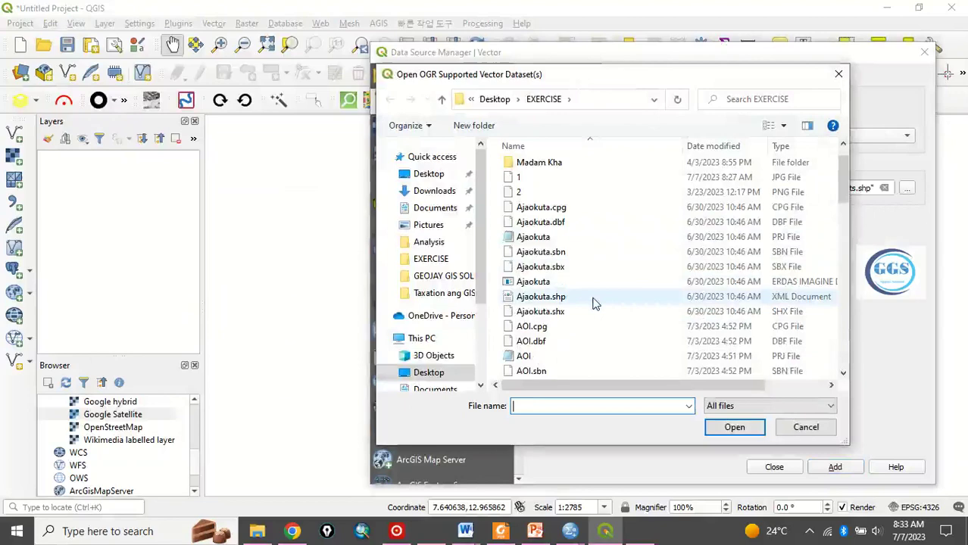
{"action": "scroll", "coordinate": [595, 303], "scroll_direction": "down", "scroll_amount": 1}
{"action": "scroll", "coordinate": [595, 303], "scroll_direction": "down", "scroll_amount": 2}
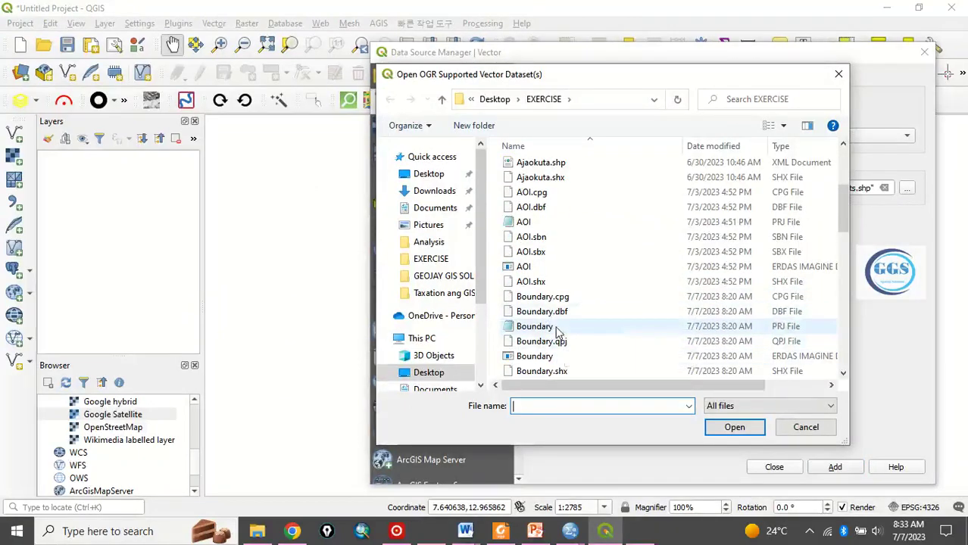
{"action": "scroll", "coordinate": [553, 333], "scroll_direction": "down", "scroll_amount": 2}
Select Boundary, Buildings and Occupants together and confirm them as new layers
{"action": "left_click", "coordinate": [536, 269]}
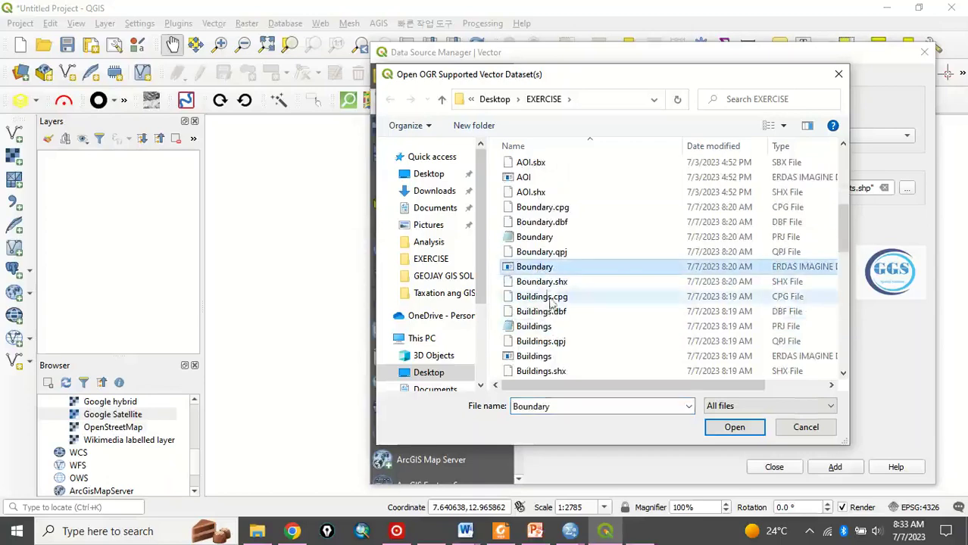
{"action": "left_click", "coordinate": [534, 356], "text": "ctrl"}
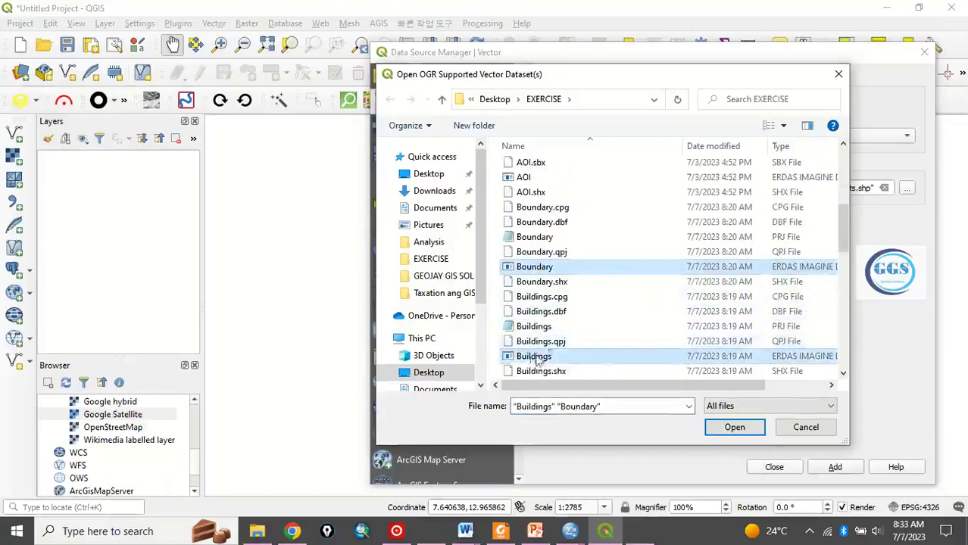
{"action": "scroll", "coordinate": [553, 349], "scroll_direction": "down", "scroll_amount": 3}
{"action": "scroll", "coordinate": [560, 337], "scroll_direction": "down", "scroll_amount": 1}
{"action": "scroll", "coordinate": [558, 313], "scroll_direction": "down", "scroll_amount": 2}
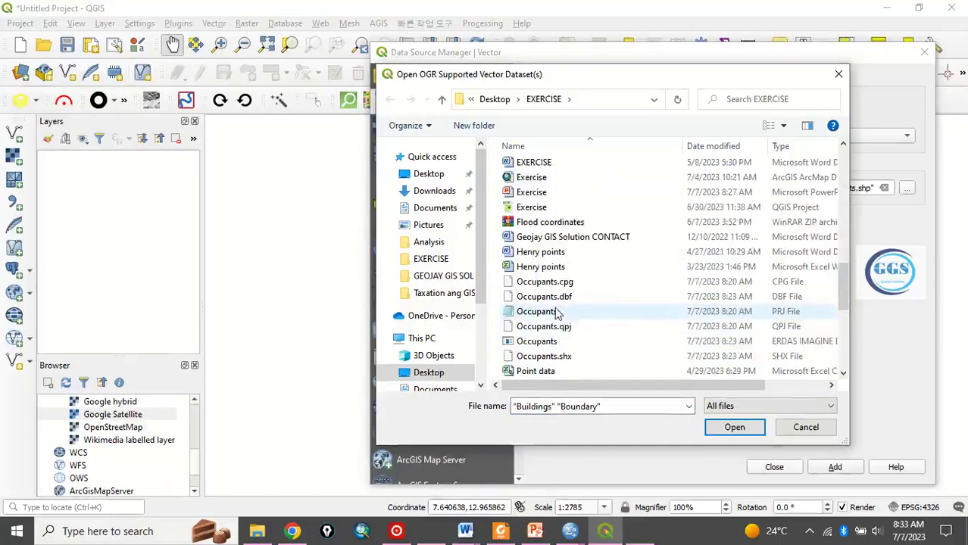
{"action": "left_click", "coordinate": [545, 341], "text": "ctrl"}
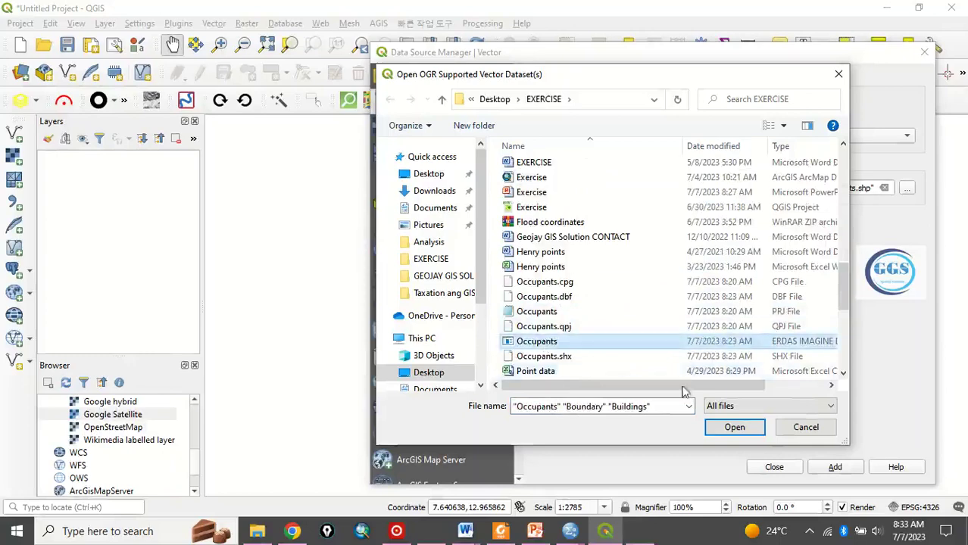
{"action": "left_click", "coordinate": [734, 427]}
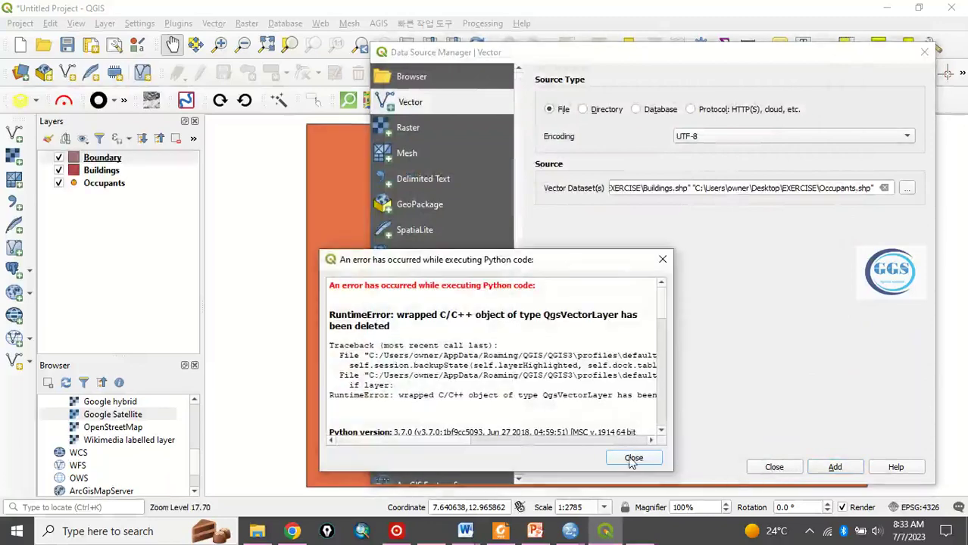
{"action": "left_click", "coordinate": [632, 460]}
{"action": "left_click", "coordinate": [774, 467]}
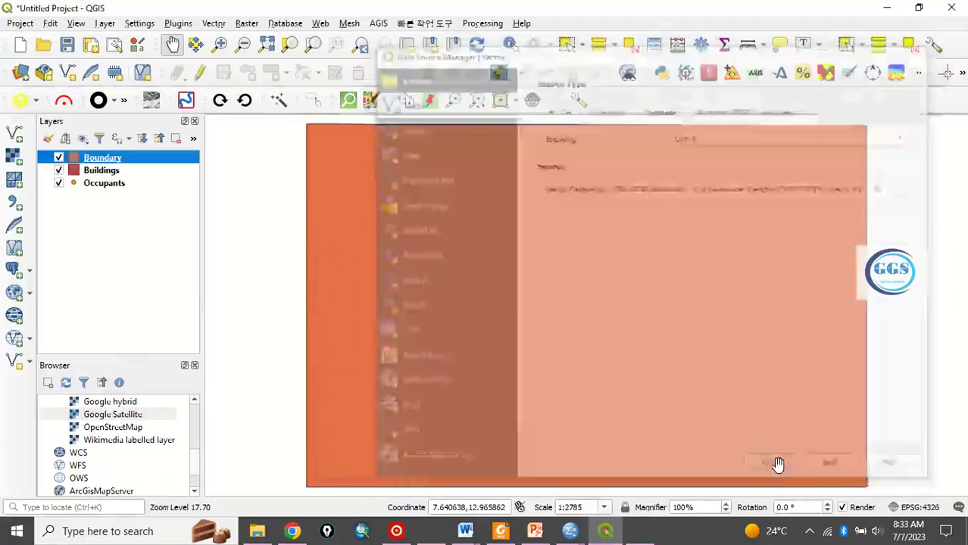
{"action": "left_click", "coordinate": [98, 171]}
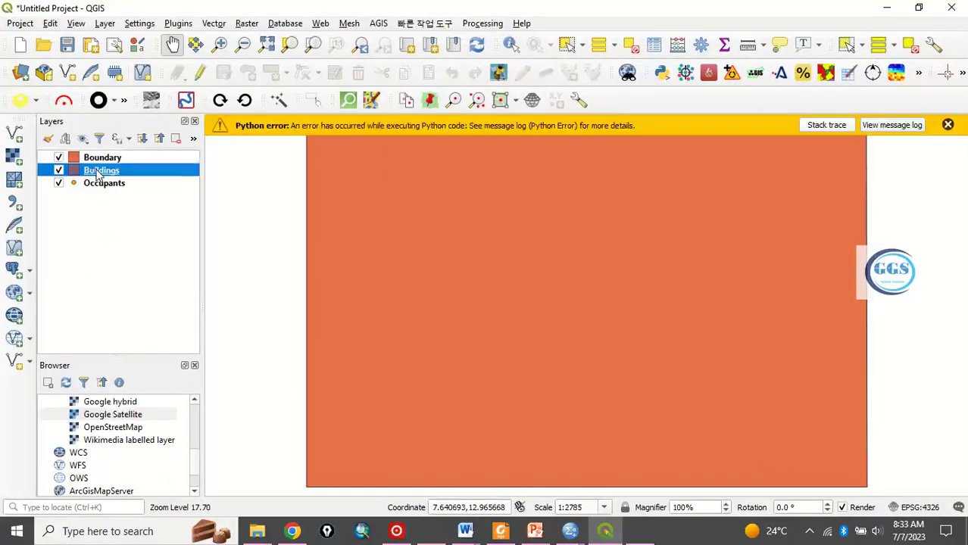
{"action": "left_click_drag", "start_coordinate": [98, 171], "coordinate": [101, 195]}
{"action": "left_click", "coordinate": [101, 159]}
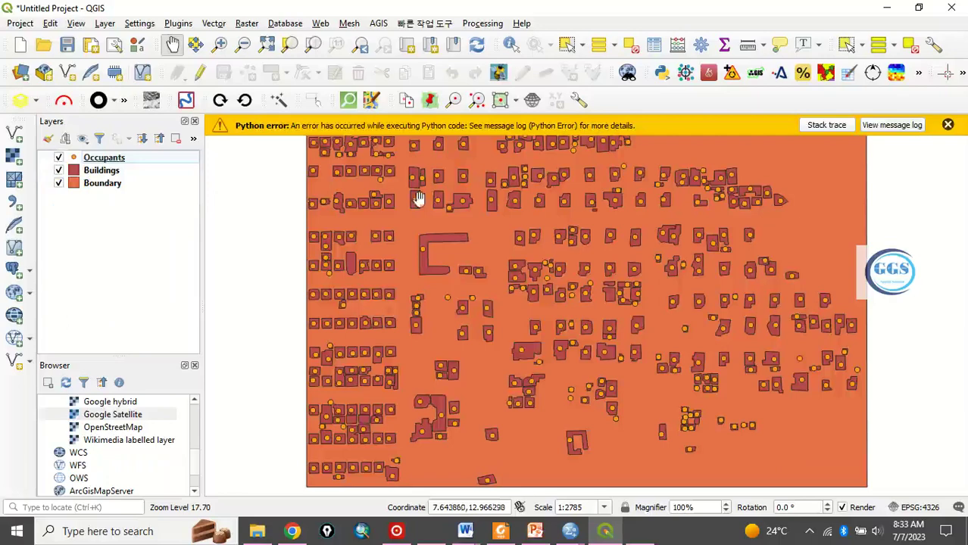
{"action": "left_click", "coordinate": [947, 125]}
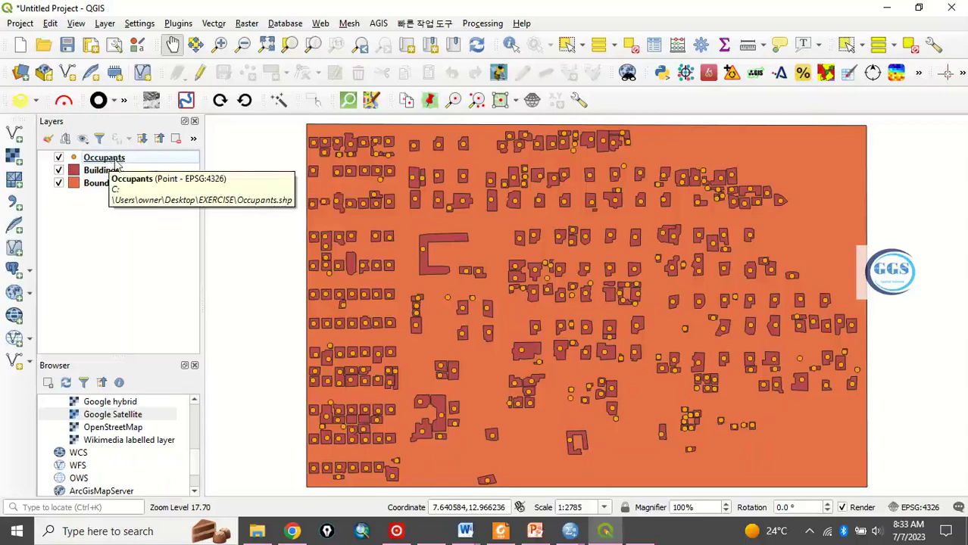
Open the Occupants attribute table and widen it to reveal id, Occ_Name, Gender and Occupancy
{"action": "right_click", "coordinate": [110, 161]}
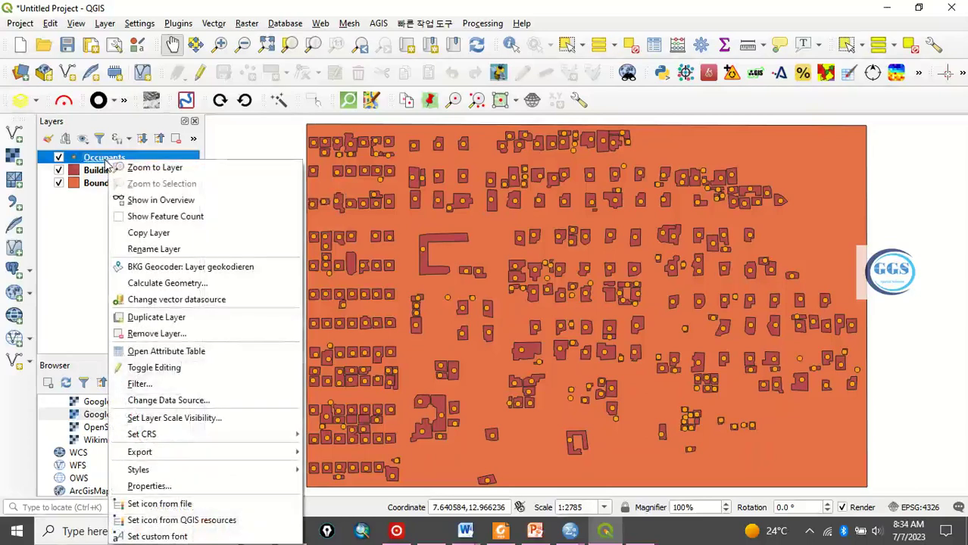
{"action": "left_click", "coordinate": [154, 353]}
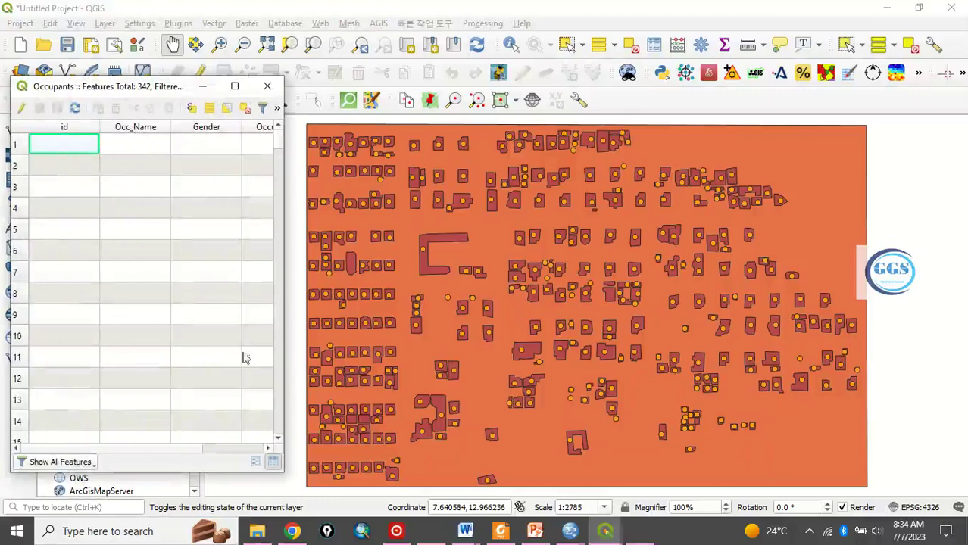
{"action": "left_click", "coordinate": [269, 448]}
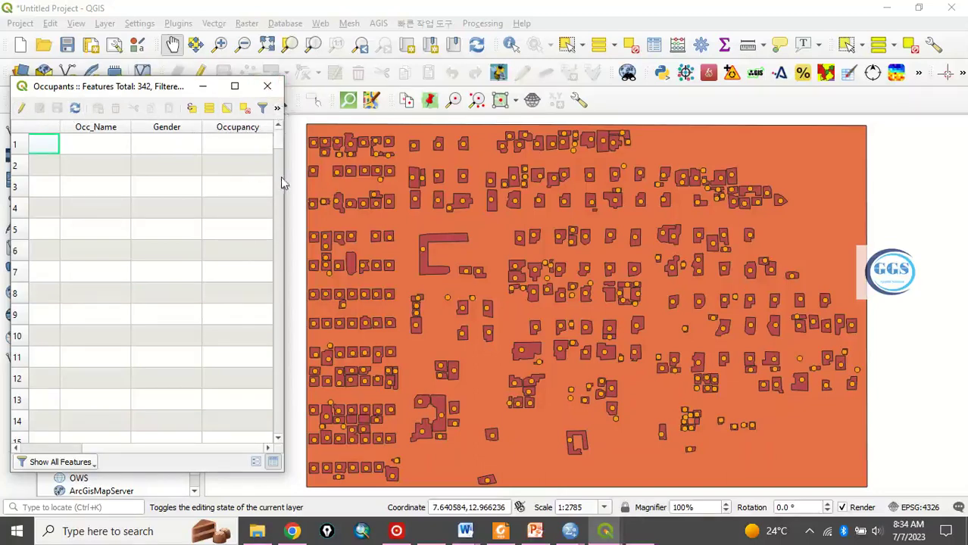
{"action": "left_click_drag", "start_coordinate": [285, 178], "coordinate": [374, 185]}
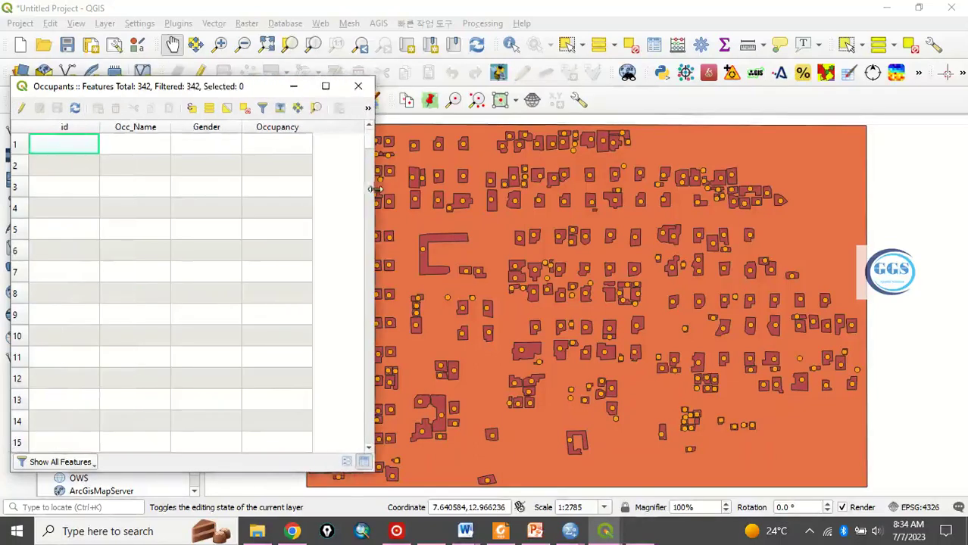
Turn on editing for the Occupants layer and enlarge the attribute table window
{"action": "left_click", "coordinate": [22, 108]}
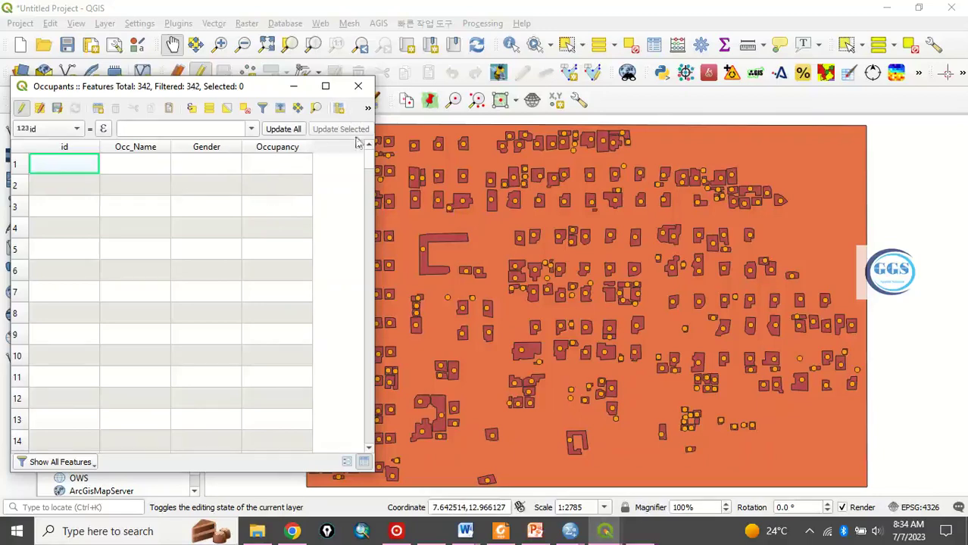
{"action": "left_click_drag", "start_coordinate": [374, 208], "coordinate": [458, 207]}
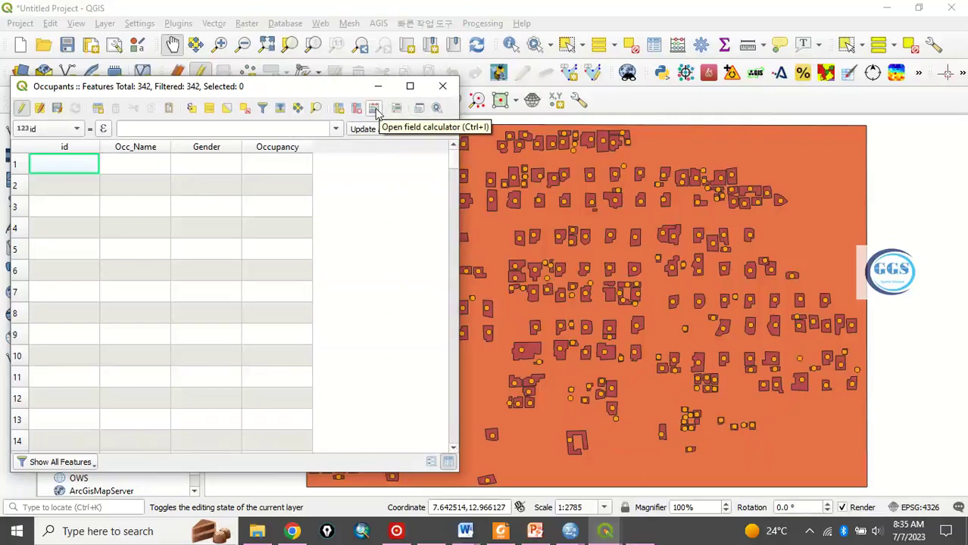
Update the existing Occupancy field with the expression 'Tenant' in the Field Calculator
{"action": "left_click", "coordinate": [376, 110]}
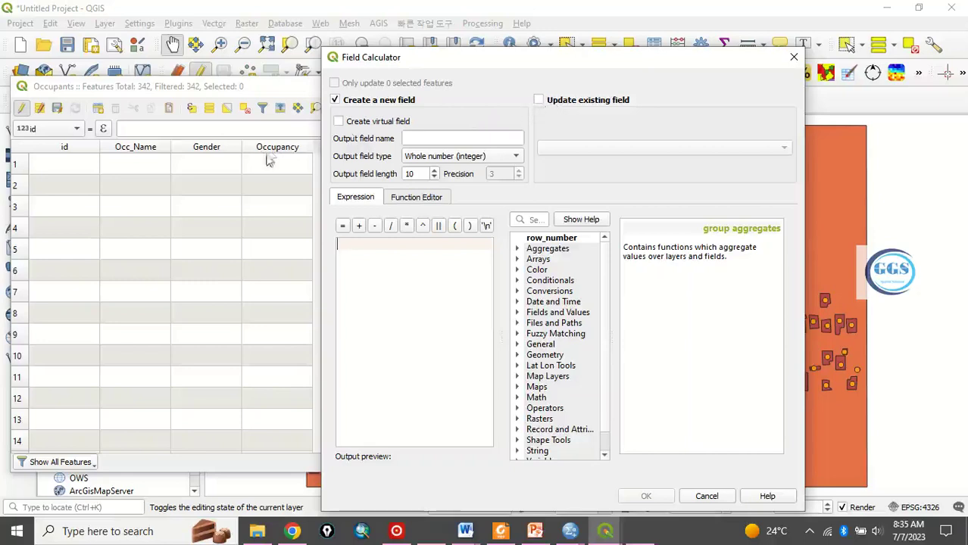
{"action": "left_click", "coordinate": [539, 100]}
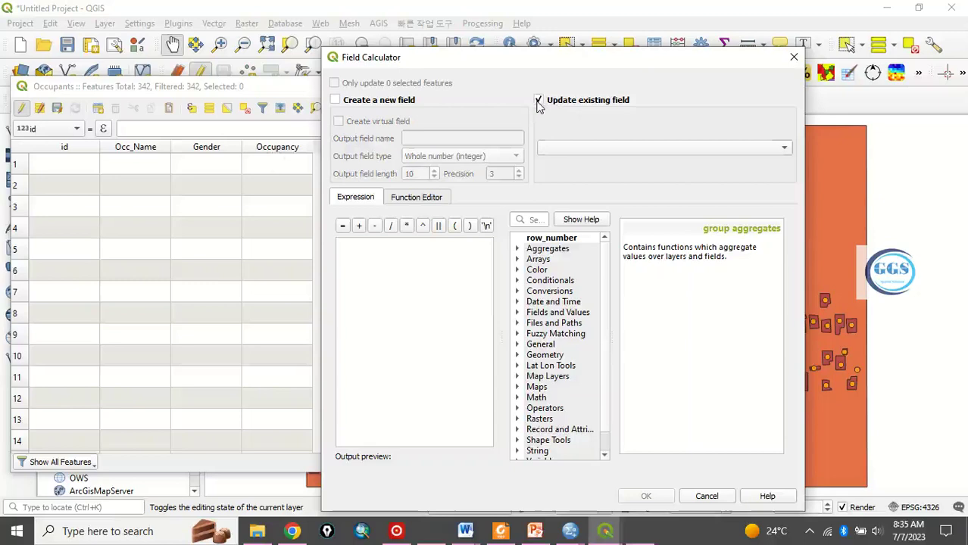
{"action": "left_click", "coordinate": [588, 148]}
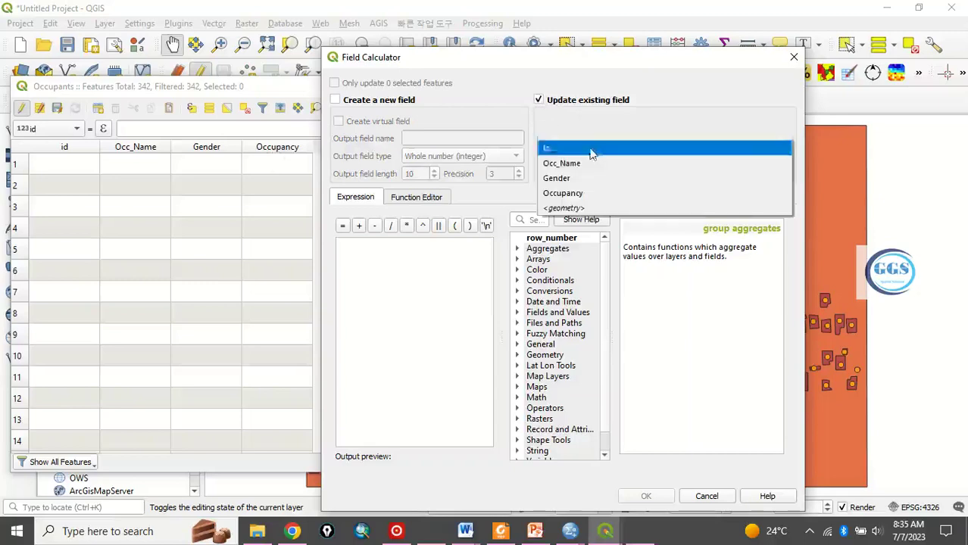
{"action": "left_click", "coordinate": [571, 194]}
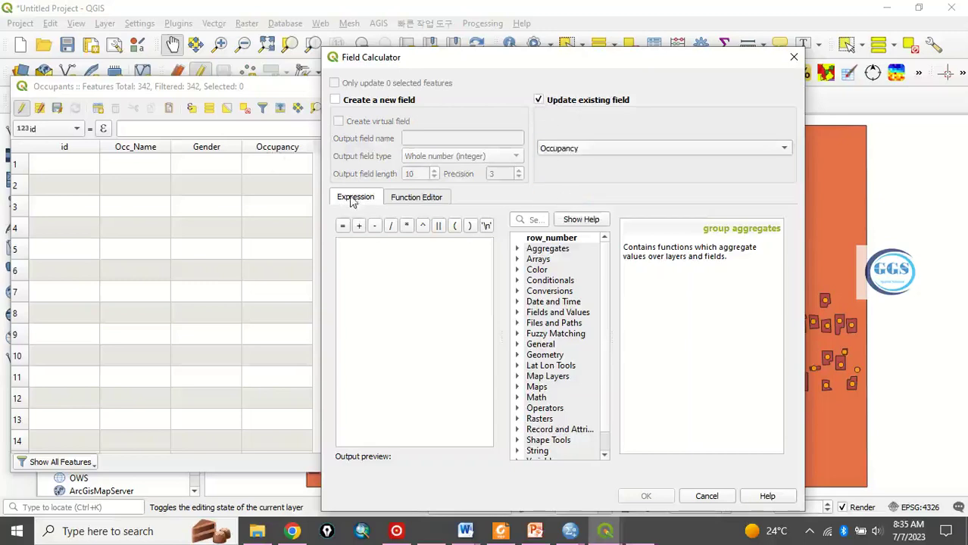
{"action": "left_click", "coordinate": [351, 253]}
{"action": "type", "text": "'Tenant"}
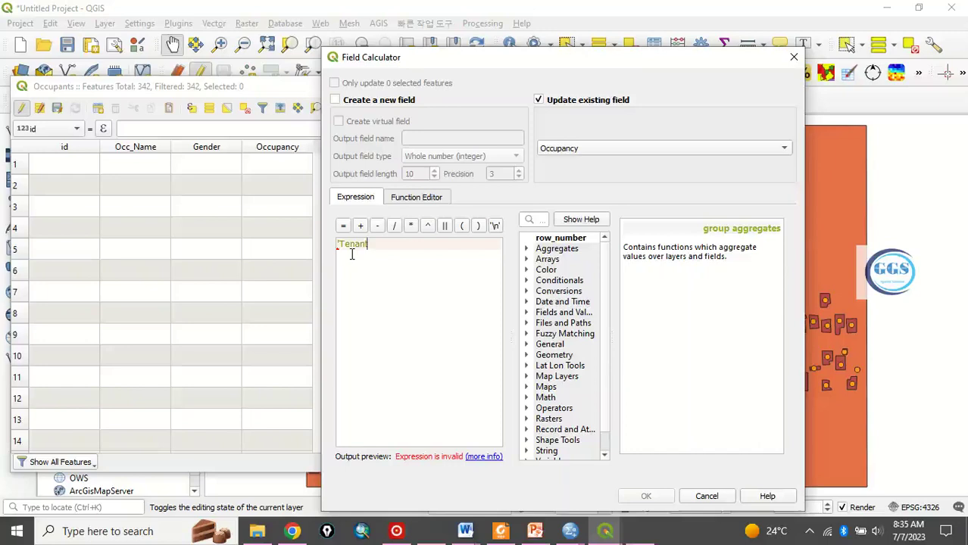
{"action": "type", "text": "'"}
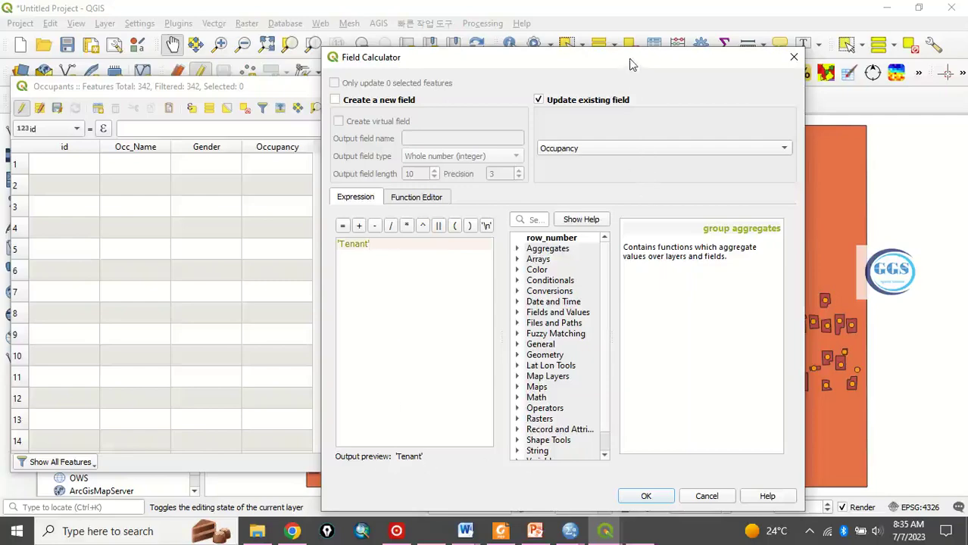
{"action": "left_click_drag", "start_coordinate": [632, 65], "coordinate": [618, 33]}
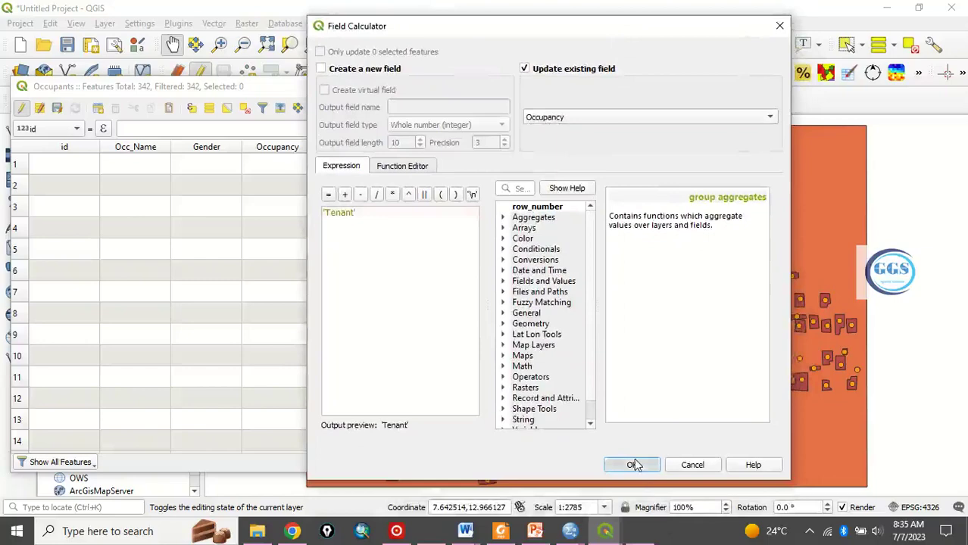
{"action": "left_click", "coordinate": [632, 464]}
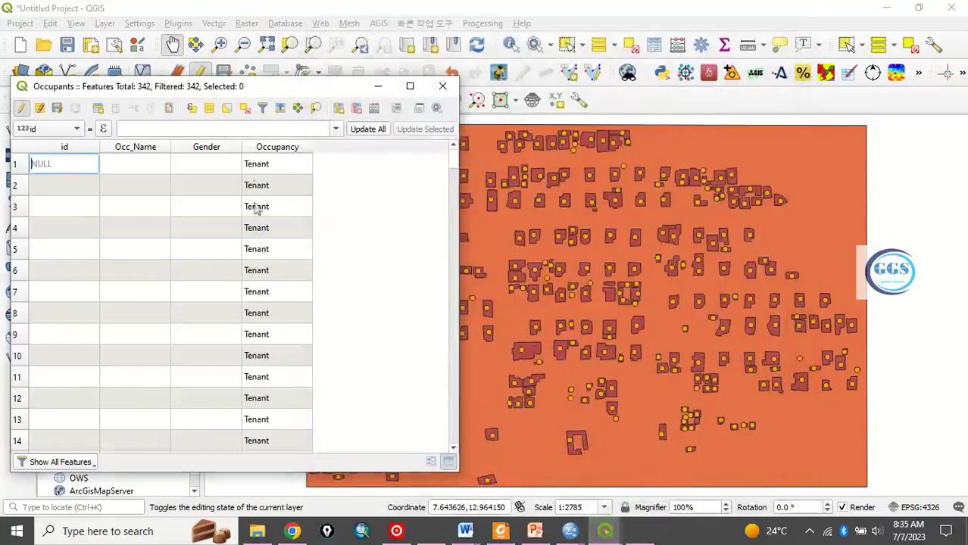
{"action": "scroll", "coordinate": [271, 196], "scroll_direction": "down", "scroll_amount": 3}
{"action": "scroll", "coordinate": [270, 196], "scroll_direction": "down", "scroll_amount": 3}
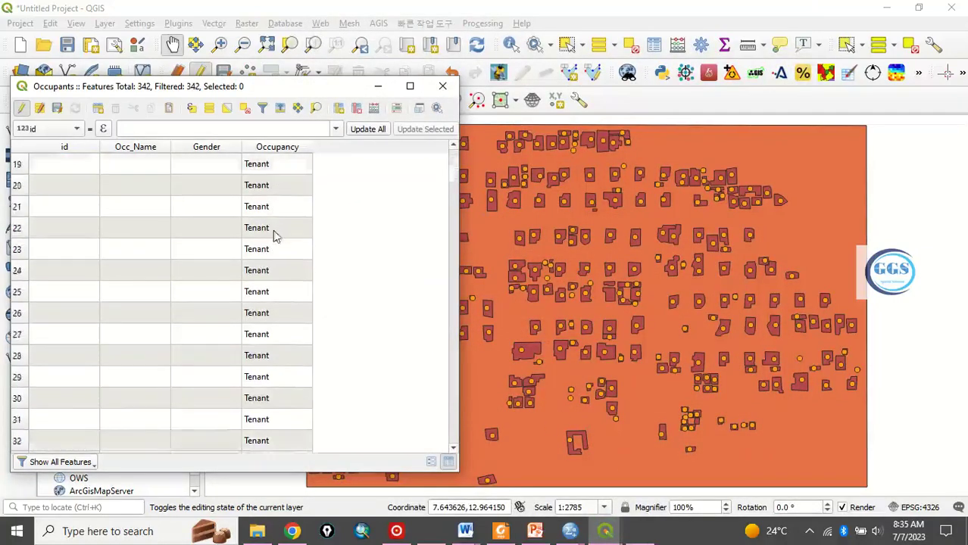
{"action": "scroll", "coordinate": [274, 231], "scroll_direction": "down", "scroll_amount": 5}
{"action": "scroll", "coordinate": [275, 281], "scroll_direction": "down", "scroll_amount": 4}
{"action": "scroll", "coordinate": [263, 325], "scroll_direction": "down", "scroll_amount": 4}
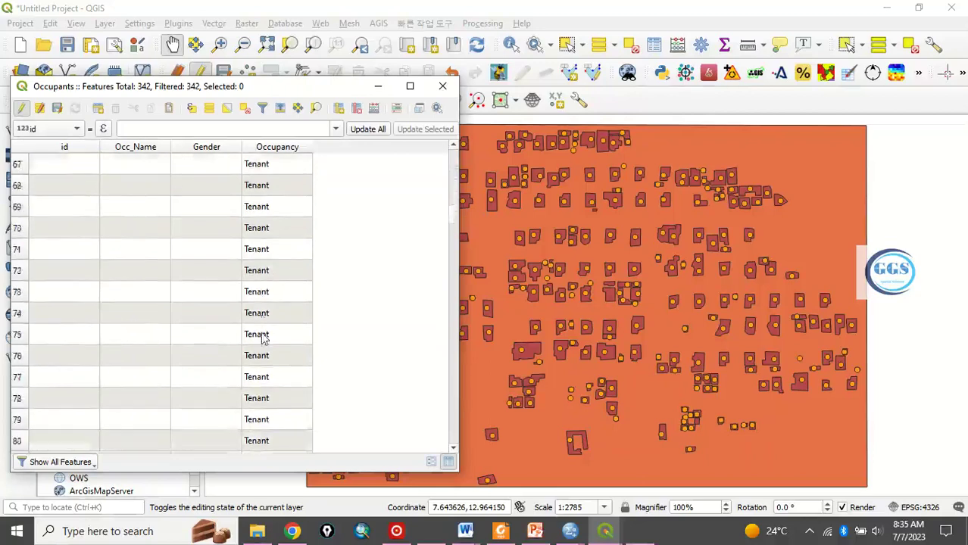
{"action": "scroll", "coordinate": [263, 342], "scroll_direction": "down", "scroll_amount": 4}
{"action": "scroll", "coordinate": [267, 326], "scroll_direction": "up", "scroll_amount": 5}
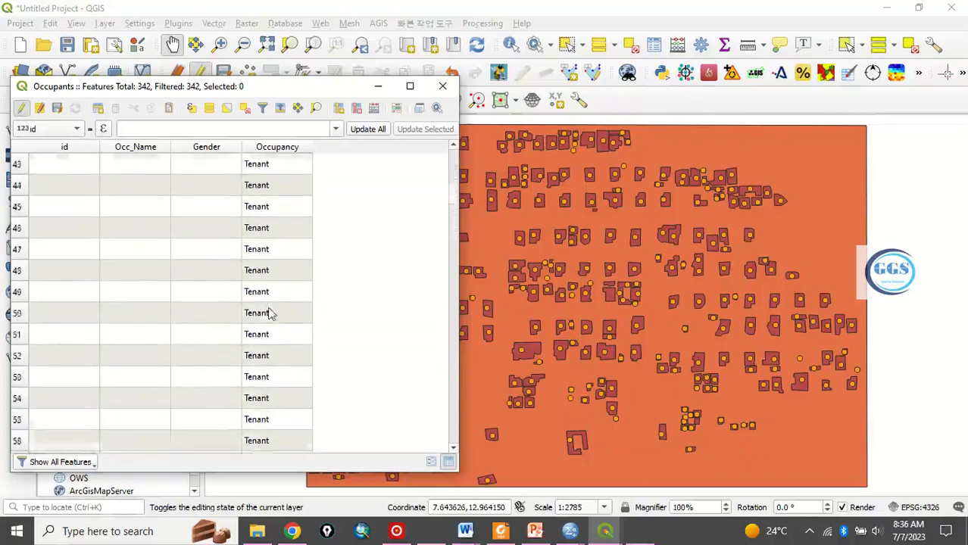
{"action": "scroll", "coordinate": [272, 306], "scroll_direction": "up", "scroll_amount": 5}
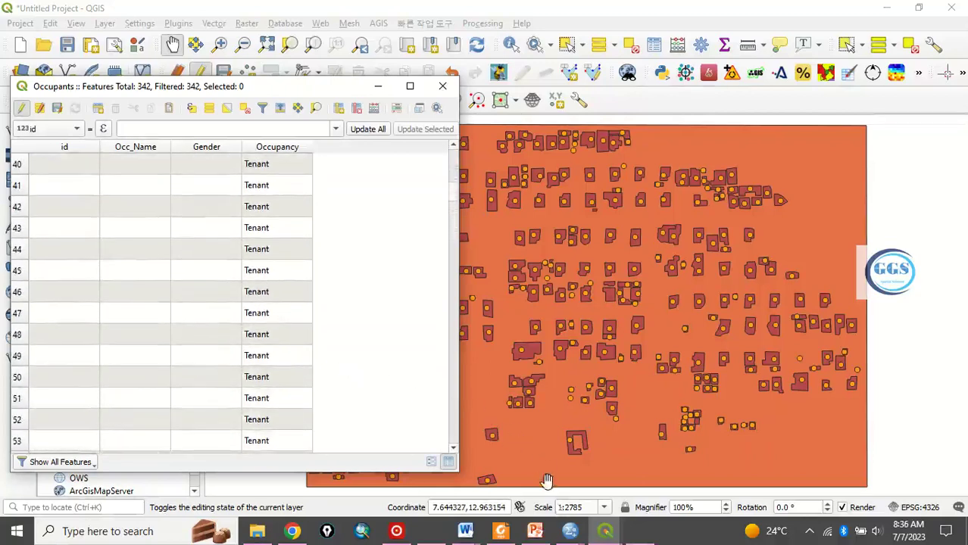